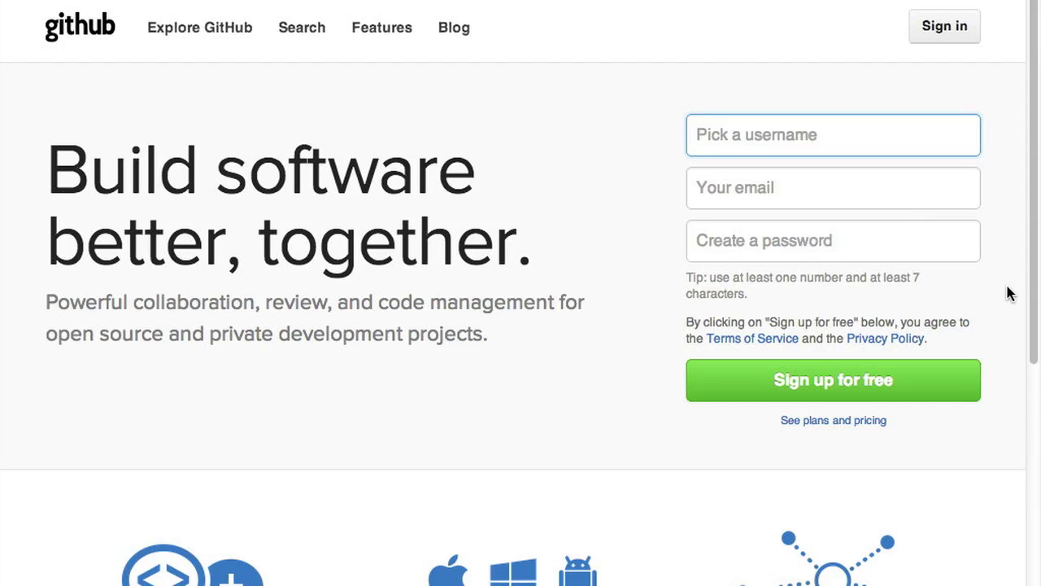
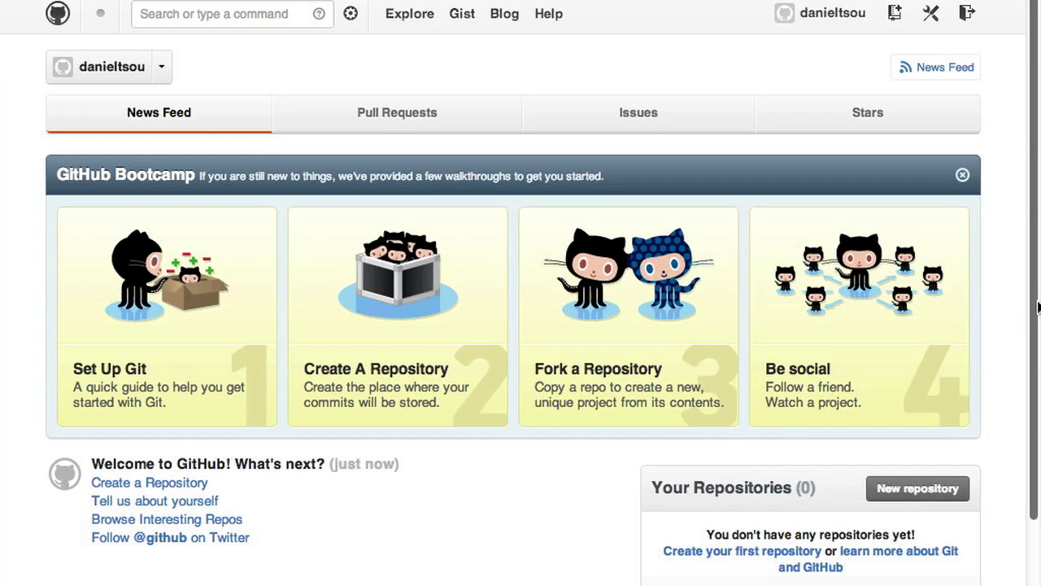
- Sign in with the account username and create a public repository named sampletodo
scroll(1018, 314, down, 3)
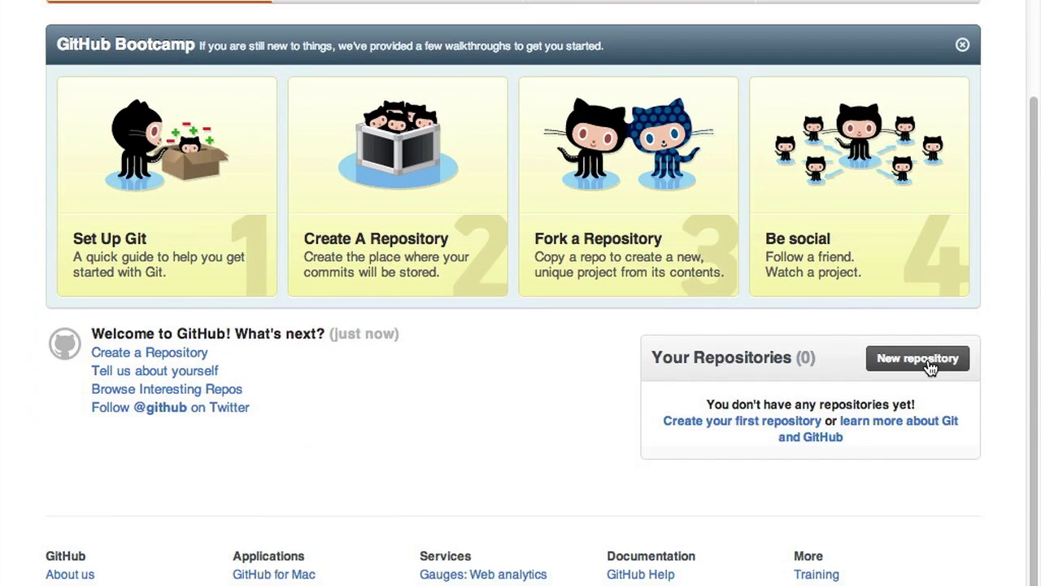
click(921, 355)
text(sa)
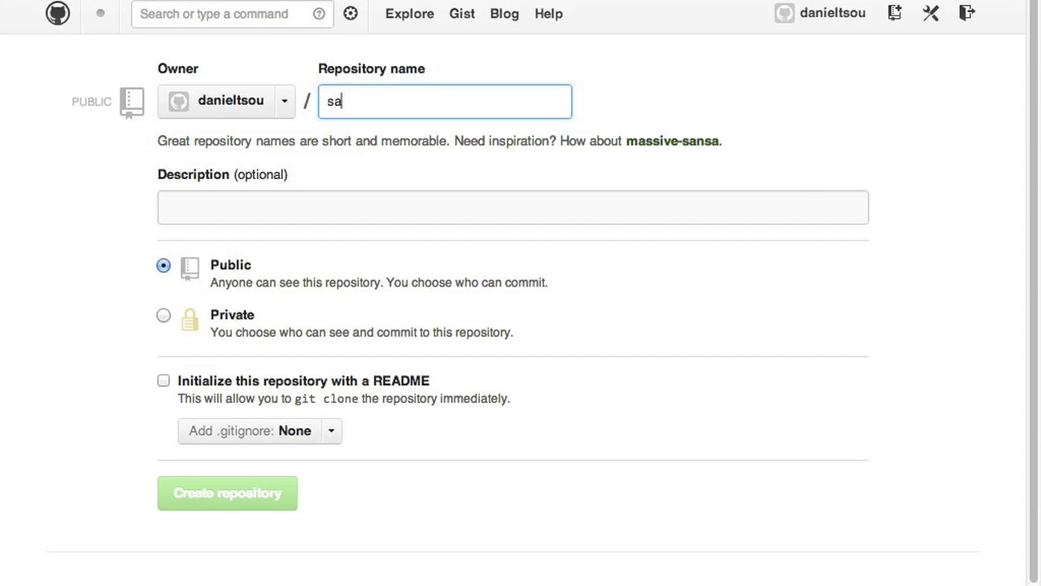
text(mpletodo)
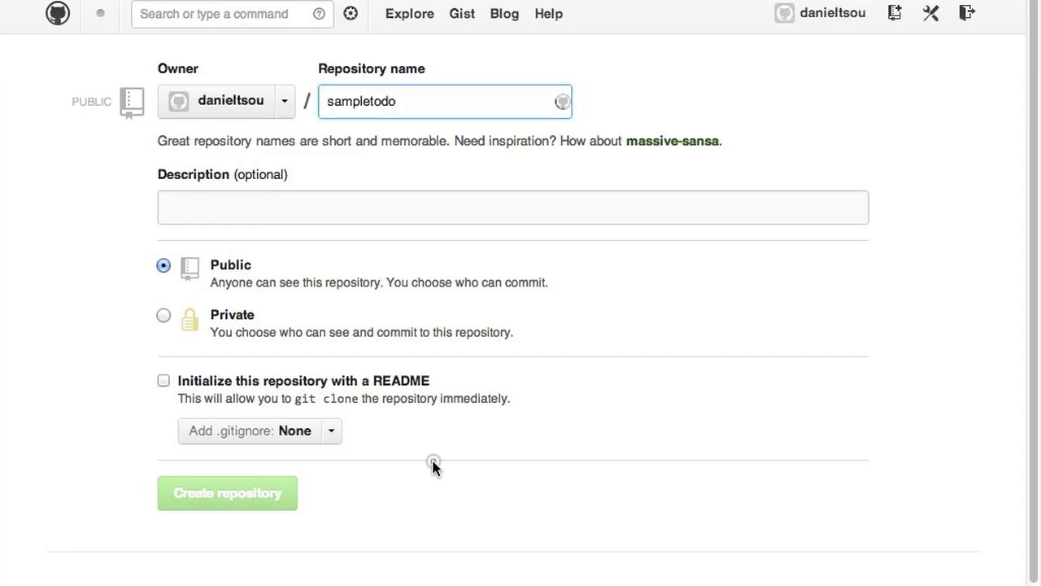
scroll(433, 466, down, 2)
click(273, 443)
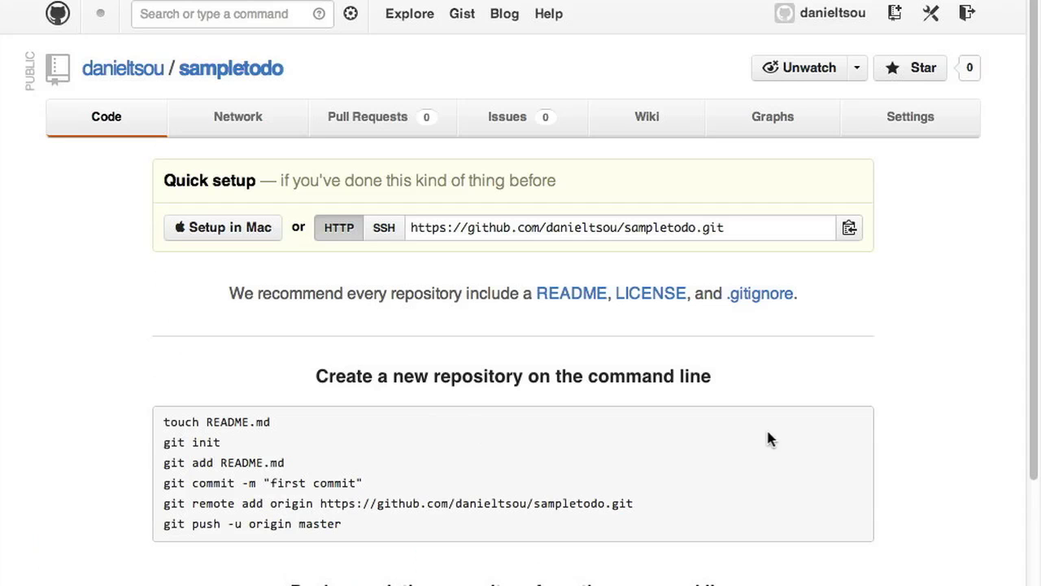
- Add the friend's GitHub username as a collaborator under sampletodo's Settings > Collaborators
click(928, 132)
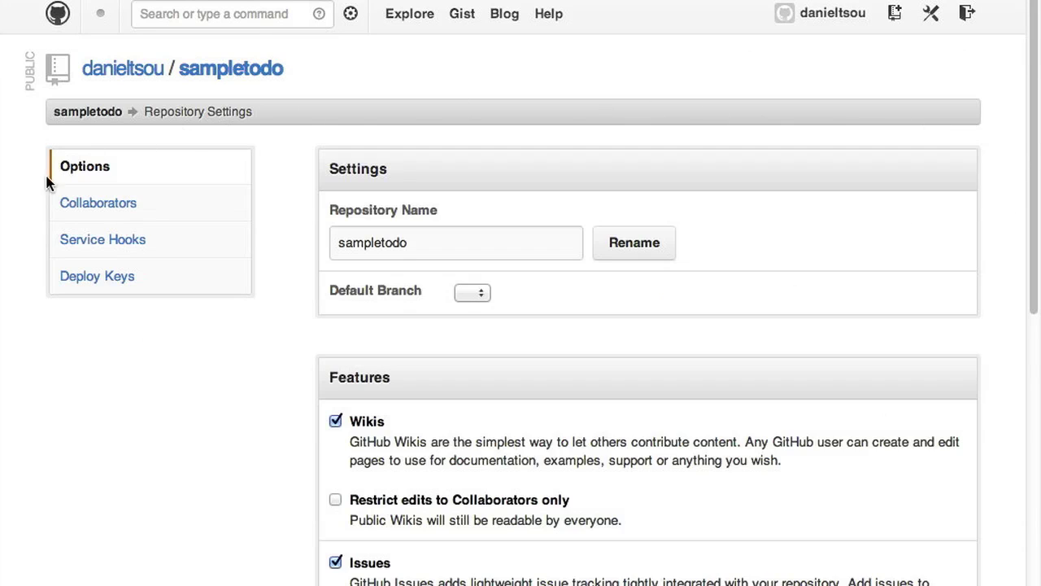
click(91, 213)
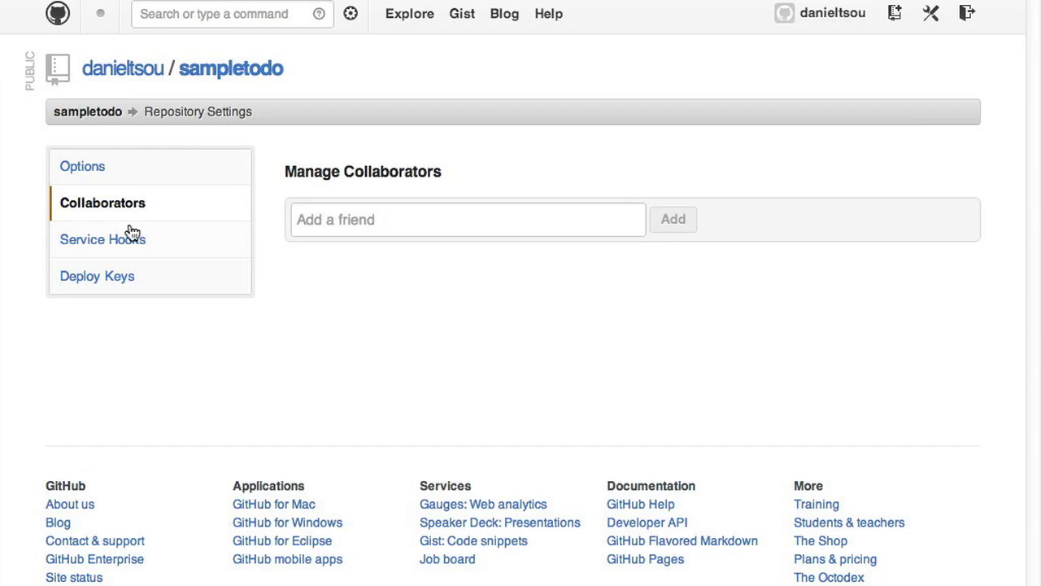
click(310, 227)
text(jedimdan)
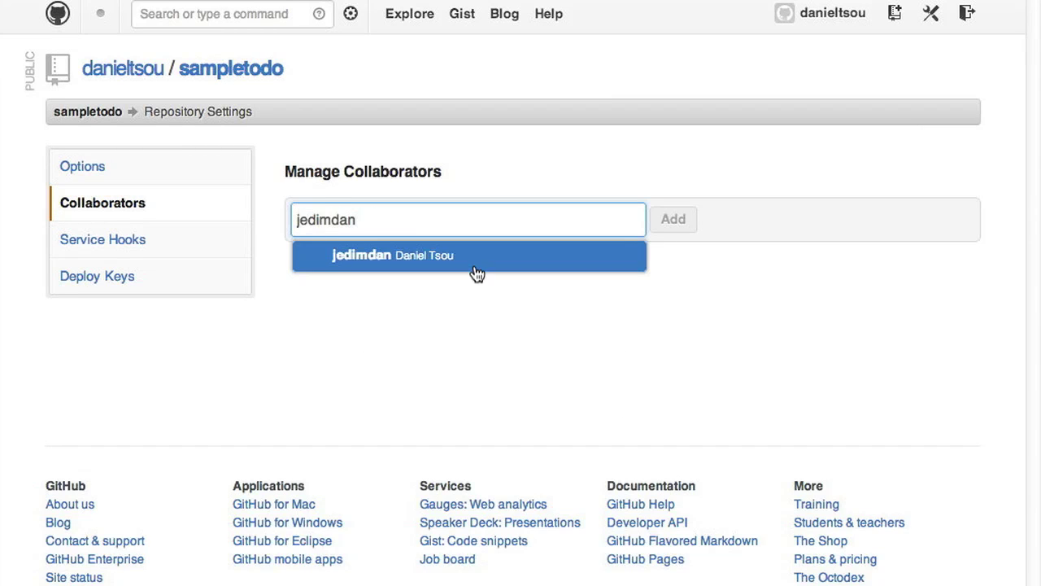
click(476, 259)
click(663, 225)
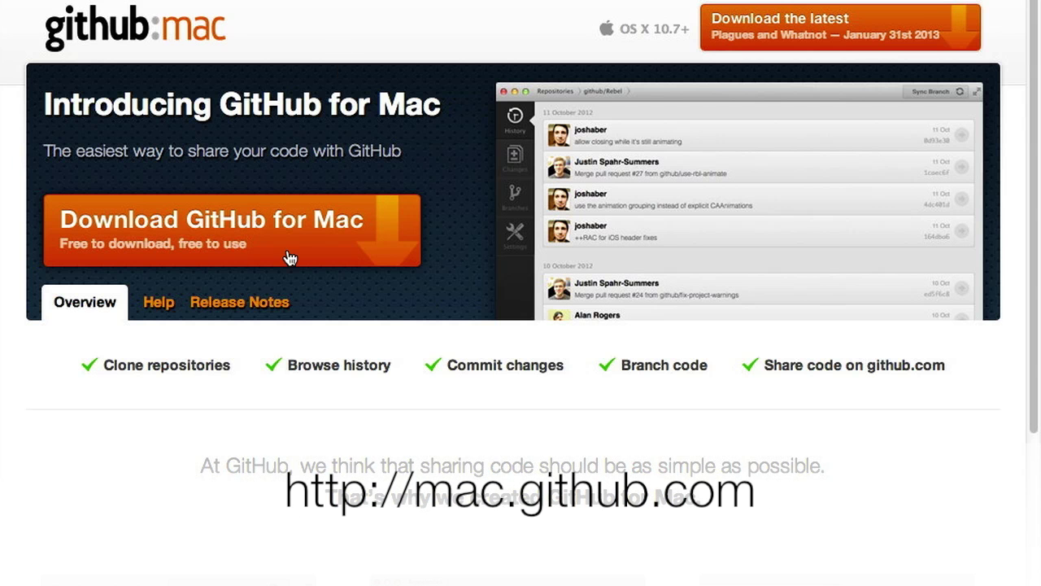
- Download GitHub for Mac from mac.github.com
click(291, 258)
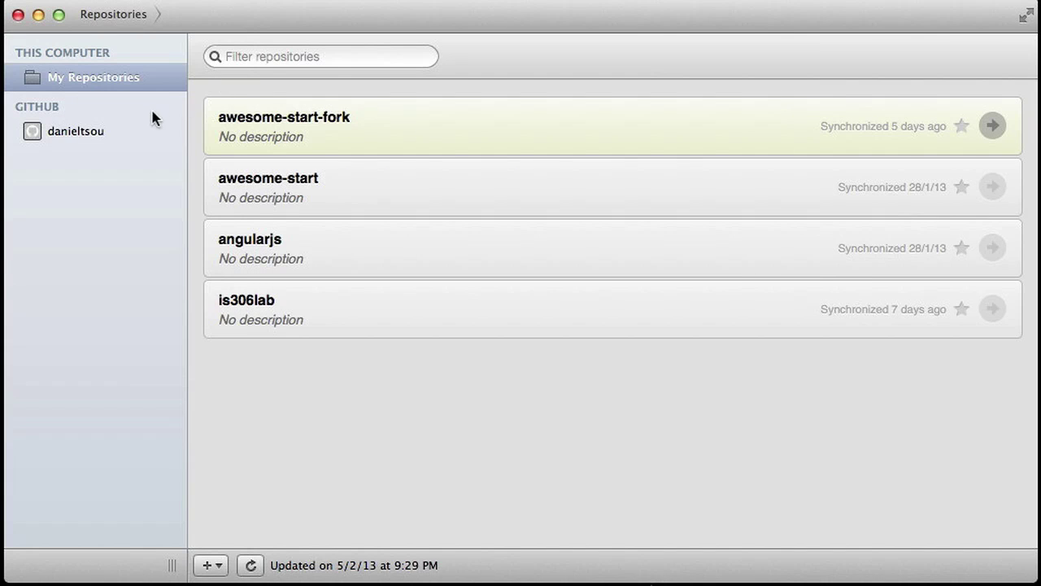
- Clone sampletodo into the School Notes/IS306 TA/Repositories folder
click(93, 130)
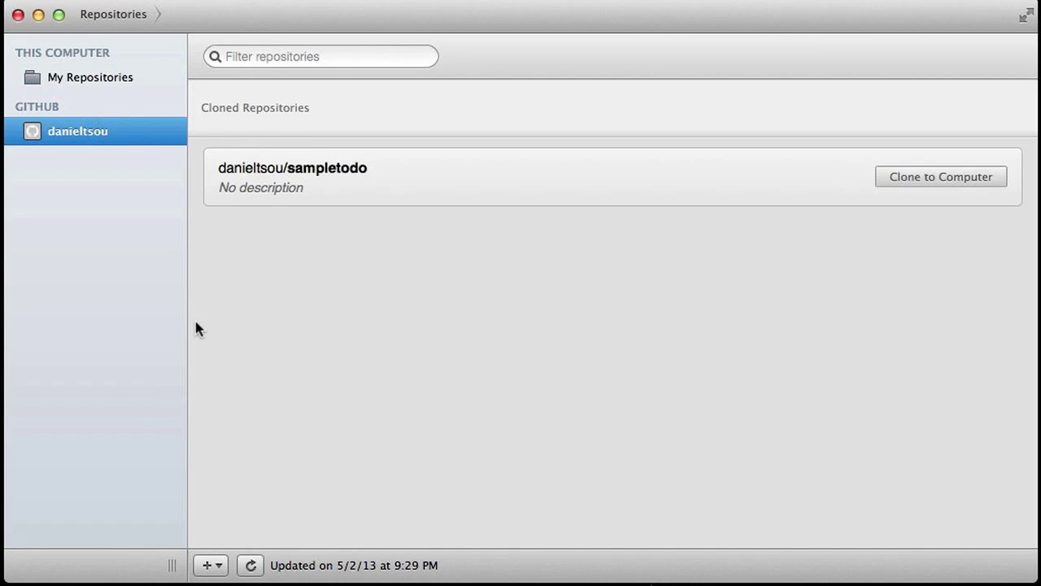
click(402, 179)
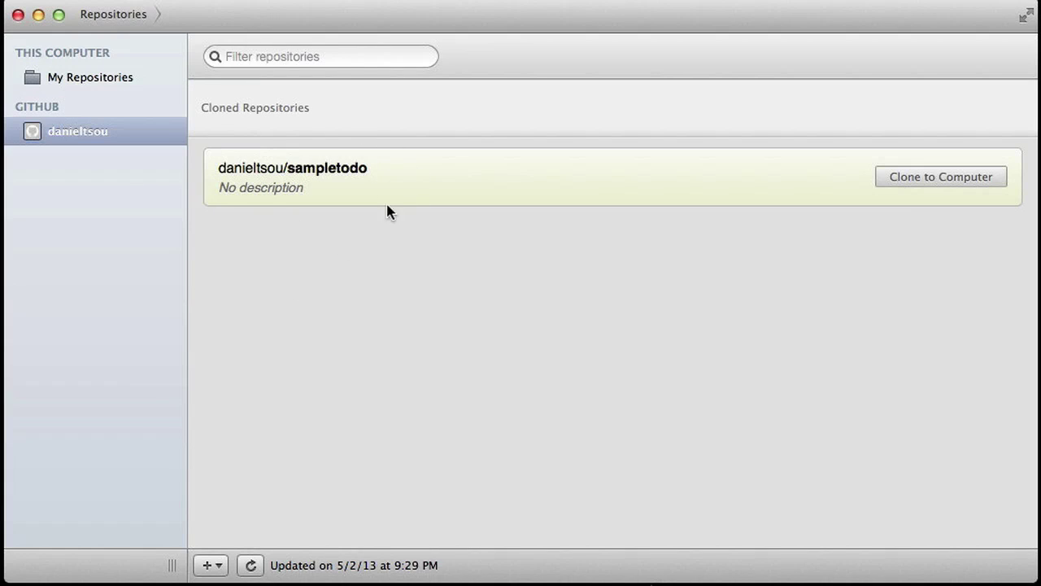
click(977, 187)
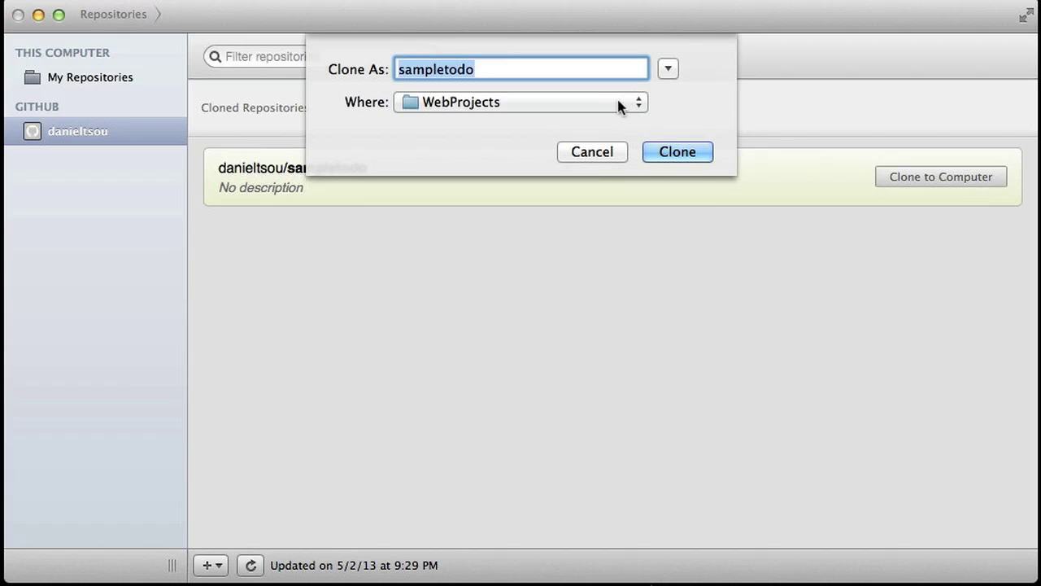
click(667, 69)
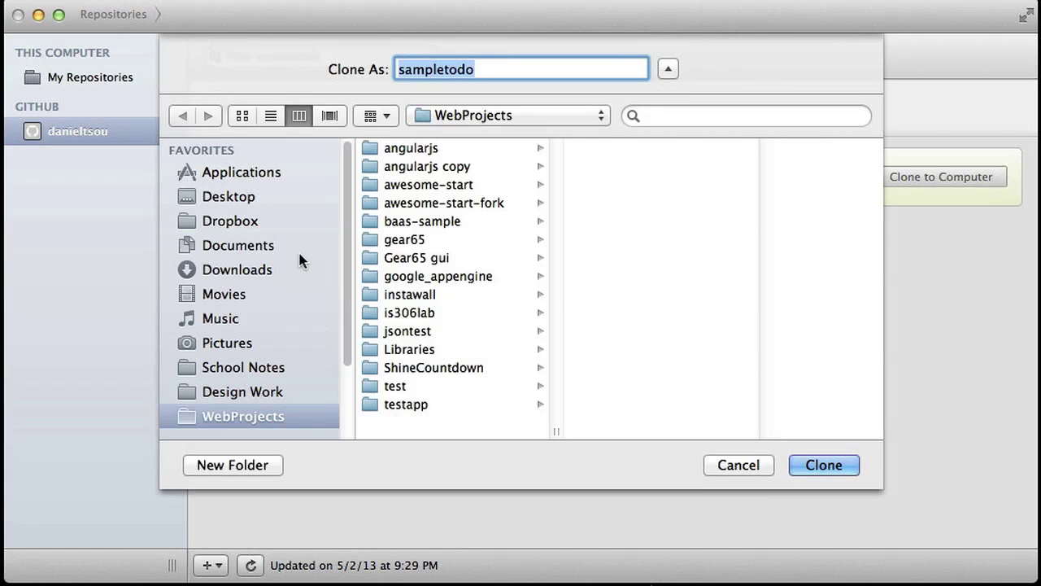
click(278, 370)
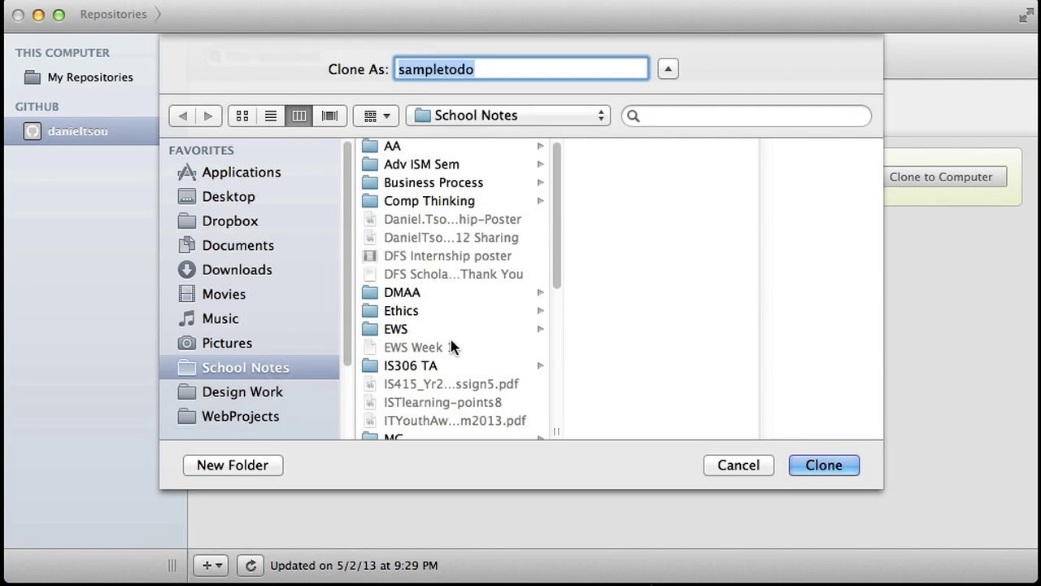
click(440, 368)
click(618, 259)
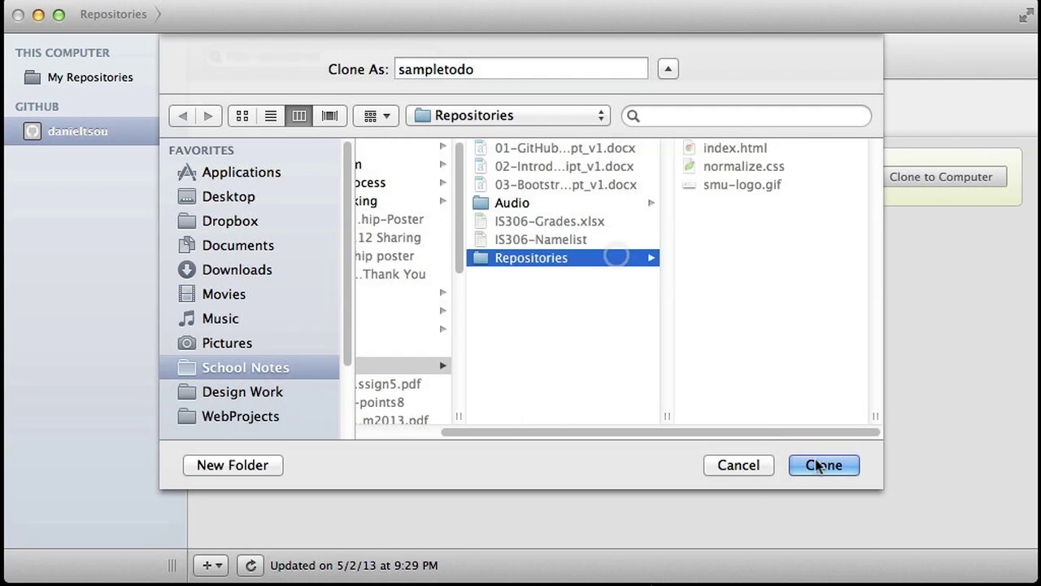
key(Return)
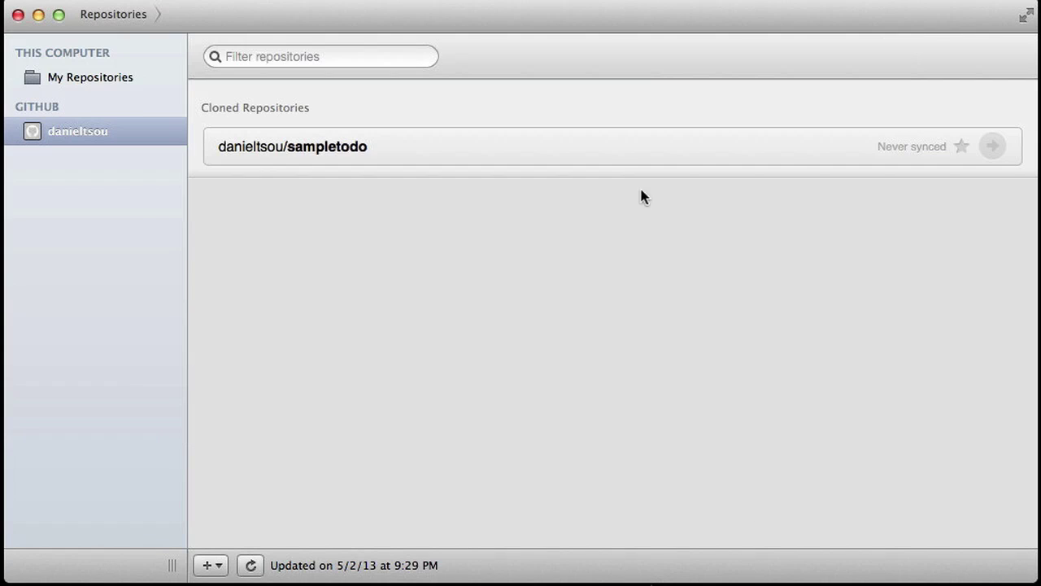
- Show the cloned sampletodo repository in Finder
right_click(604, 157)
click(623, 162)
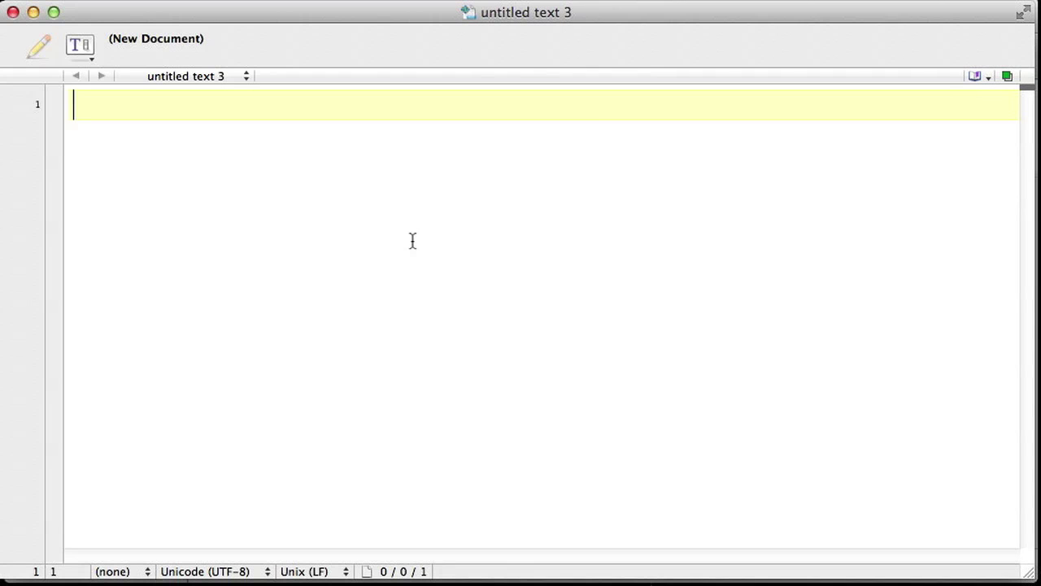
- Save a document containing <h1>Hello World</h1> as index.html in the sampletodo folder
text(<h1>)
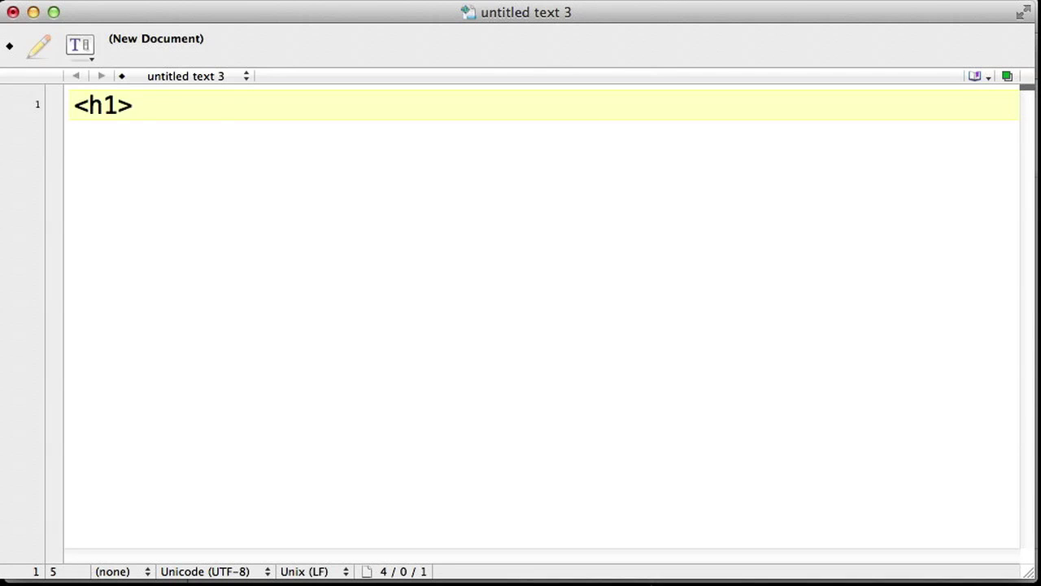
text(Hello World</h1>)
key(super+s)
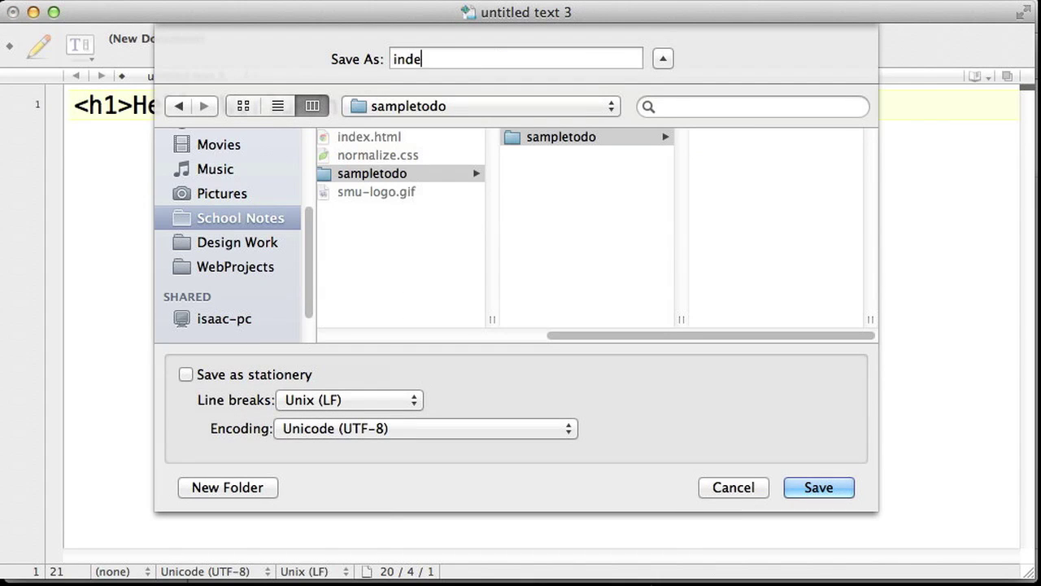
text(x.html)
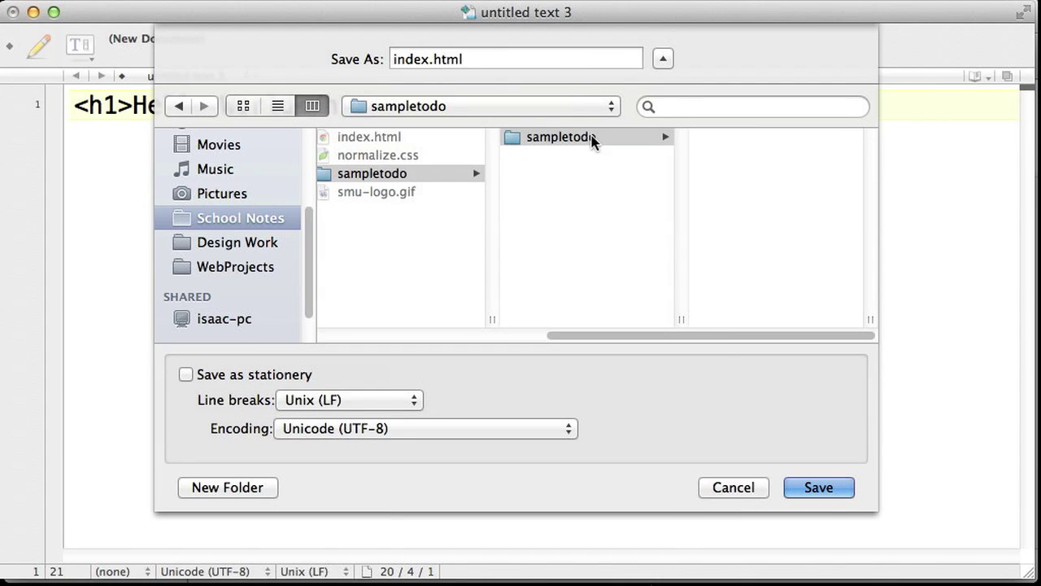
click(838, 493)
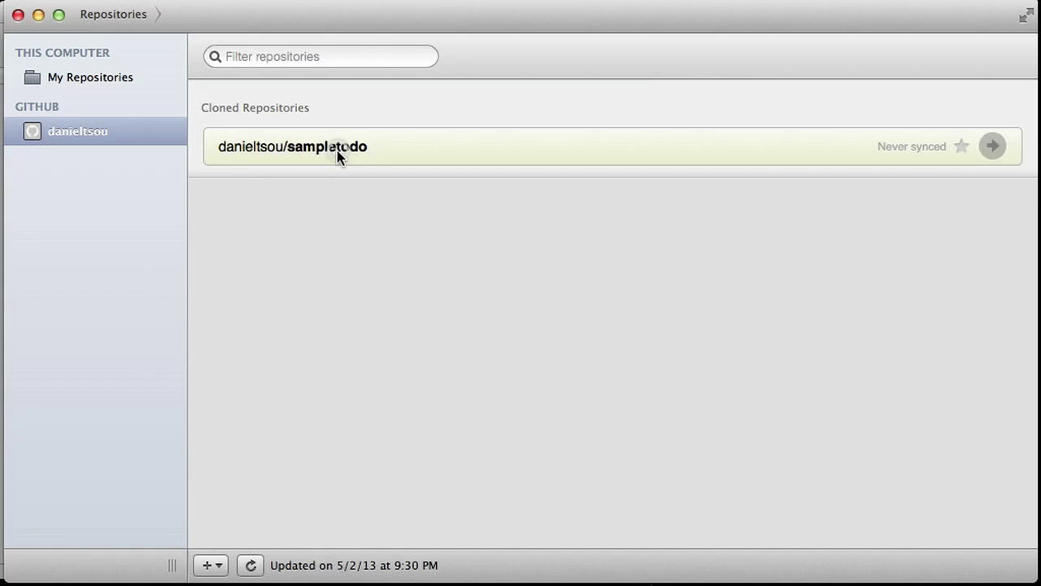
- Commit index.html to master with the summary 'Created a new Index.html file'
double_click(337, 151)
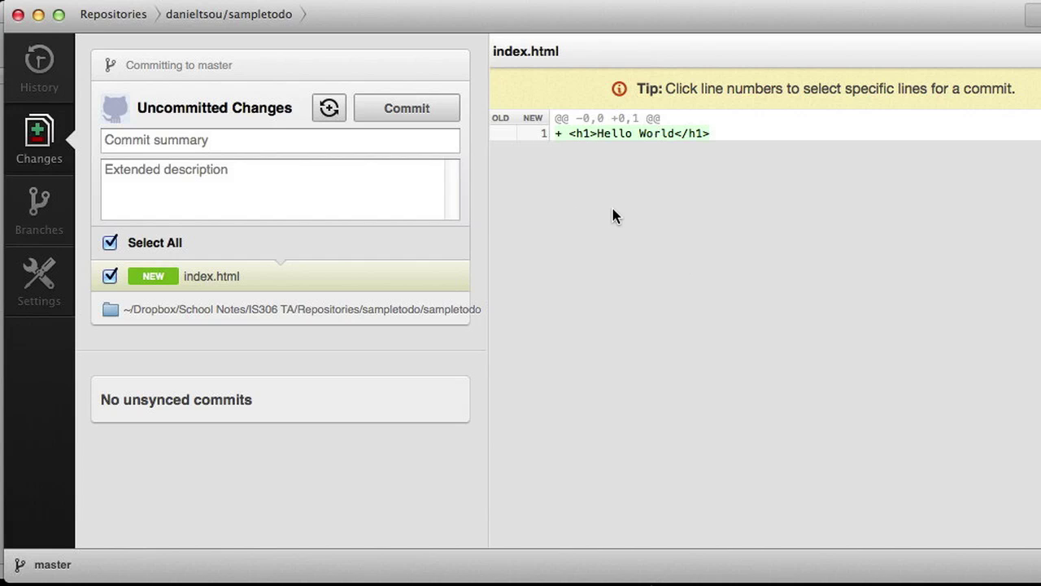
click(520, 132)
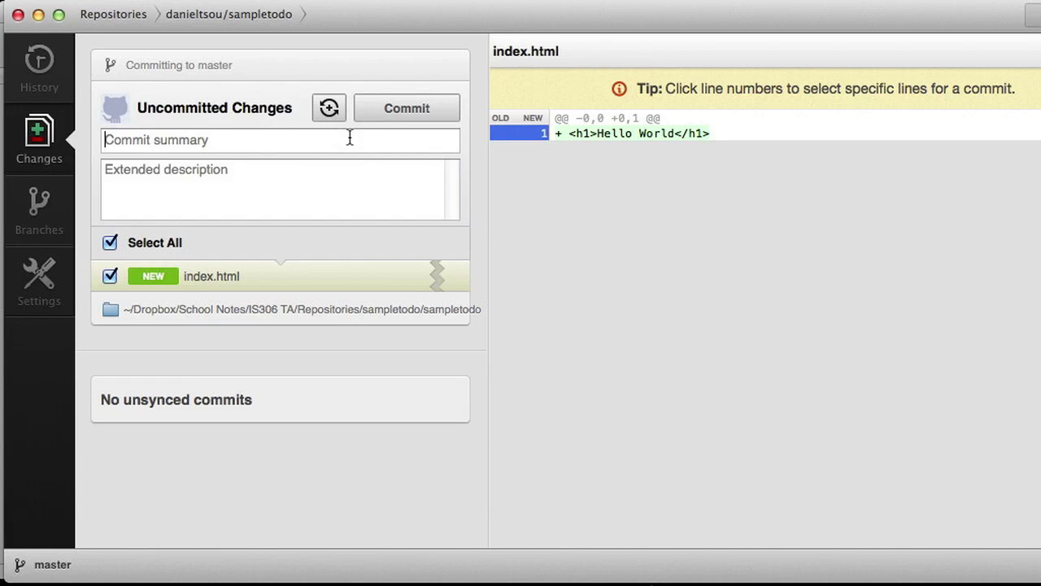
click(349, 138)
text(Created a n)
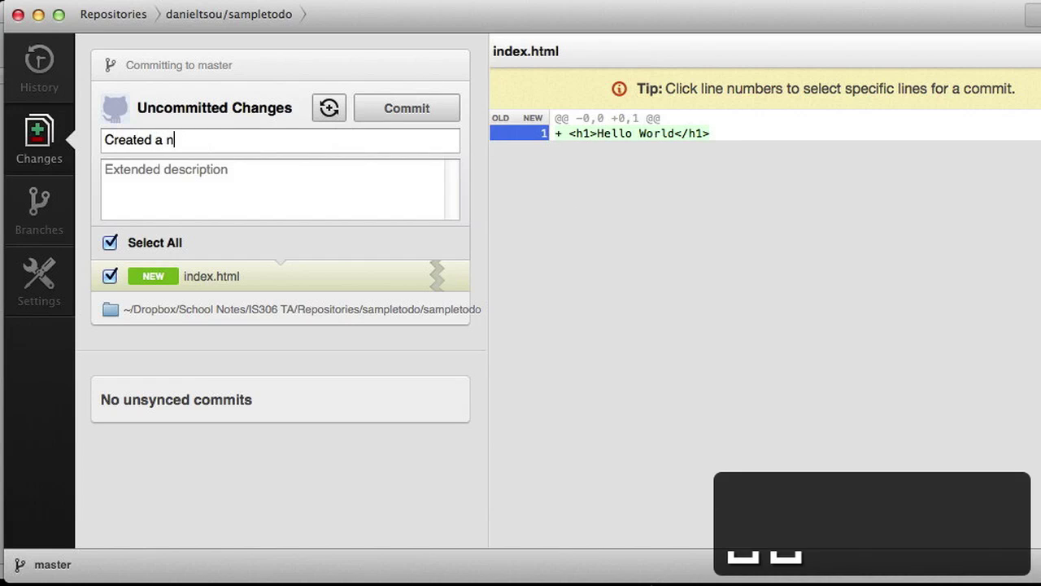
text(ew Index.html file)
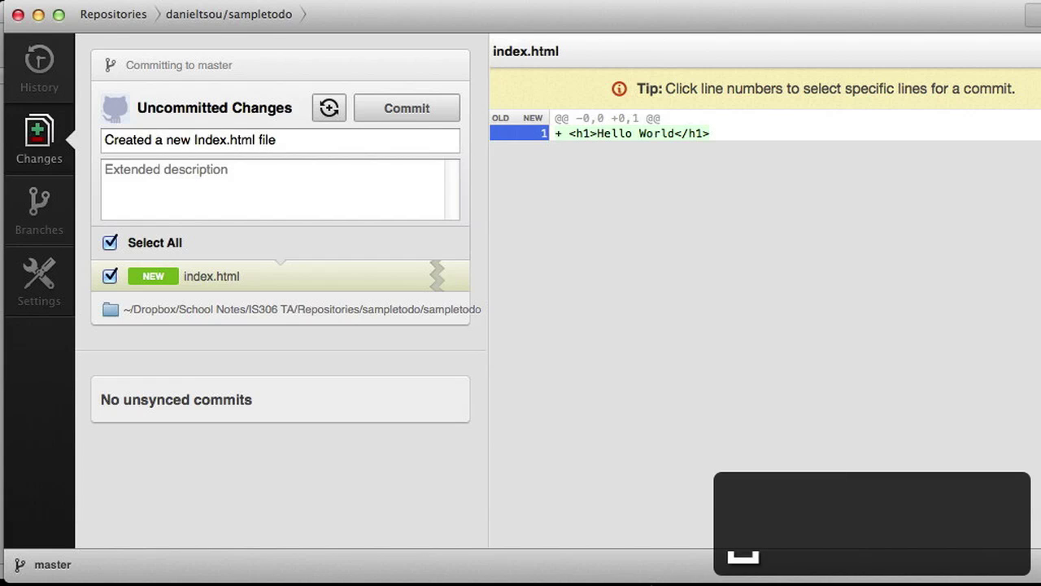
click(422, 112)
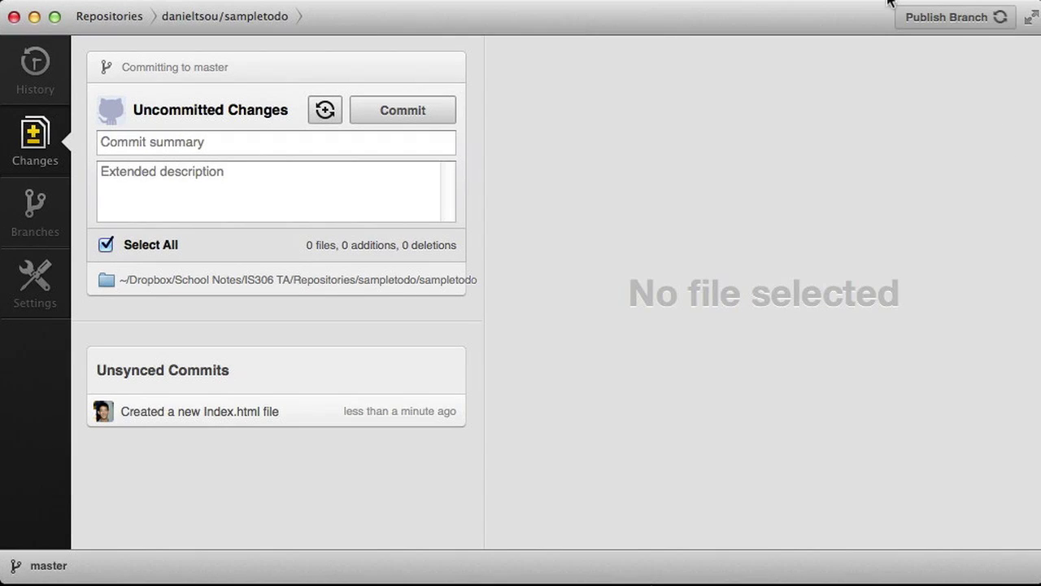
- Publish master to GitHub, always allowing keychain access, and view the commit history
click(932, 20)
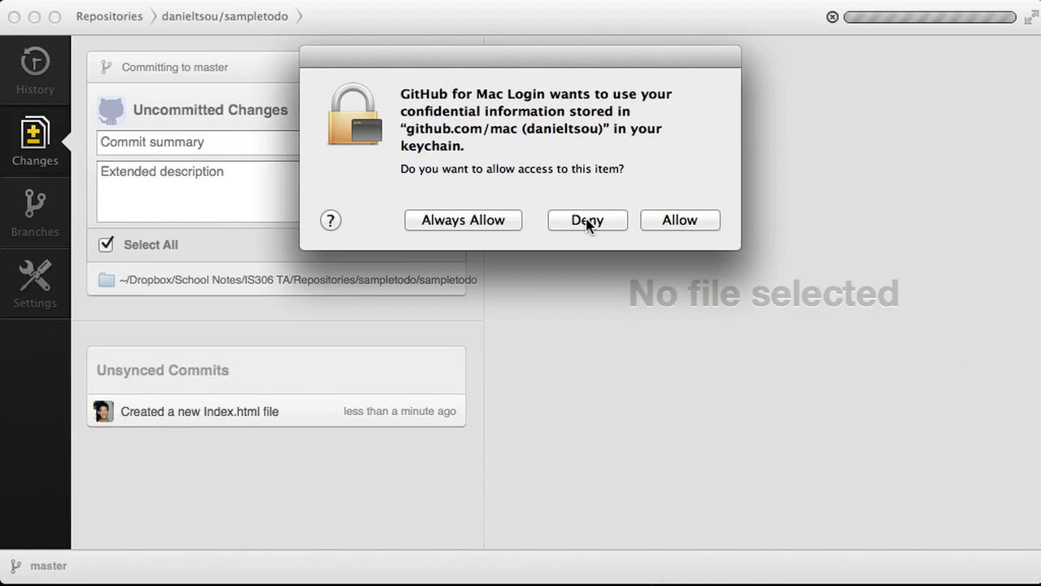
click(498, 221)
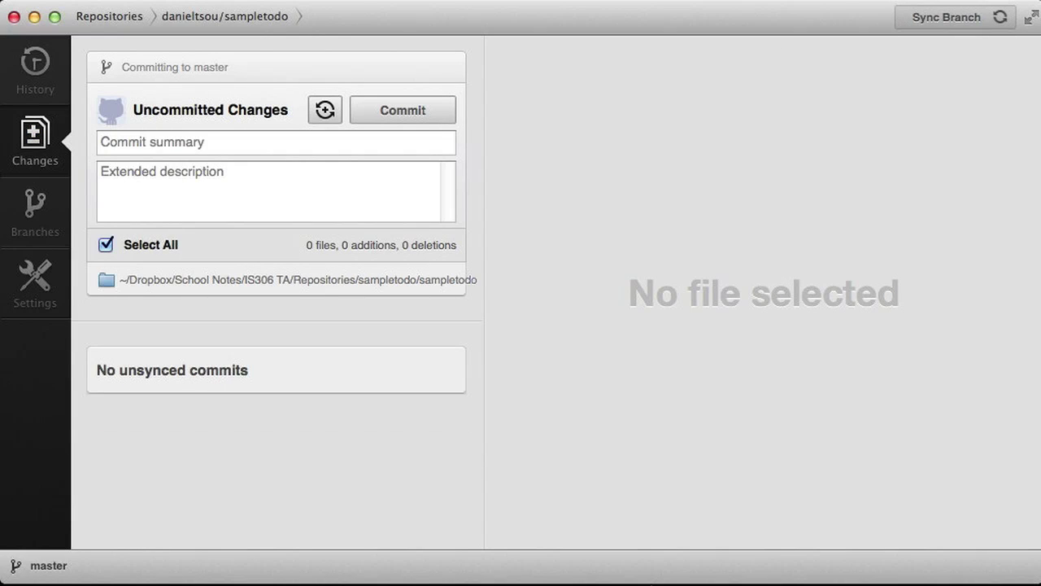
key(super+1)
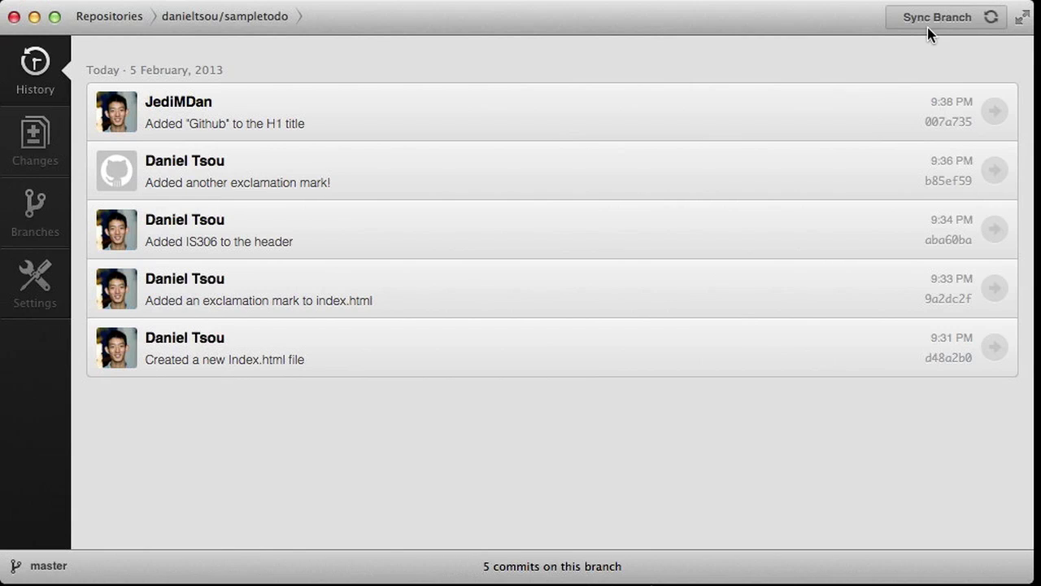
- Sync collaborator commits, then roll back to the H1 title commit, reverting the added paragraph
click(896, 20)
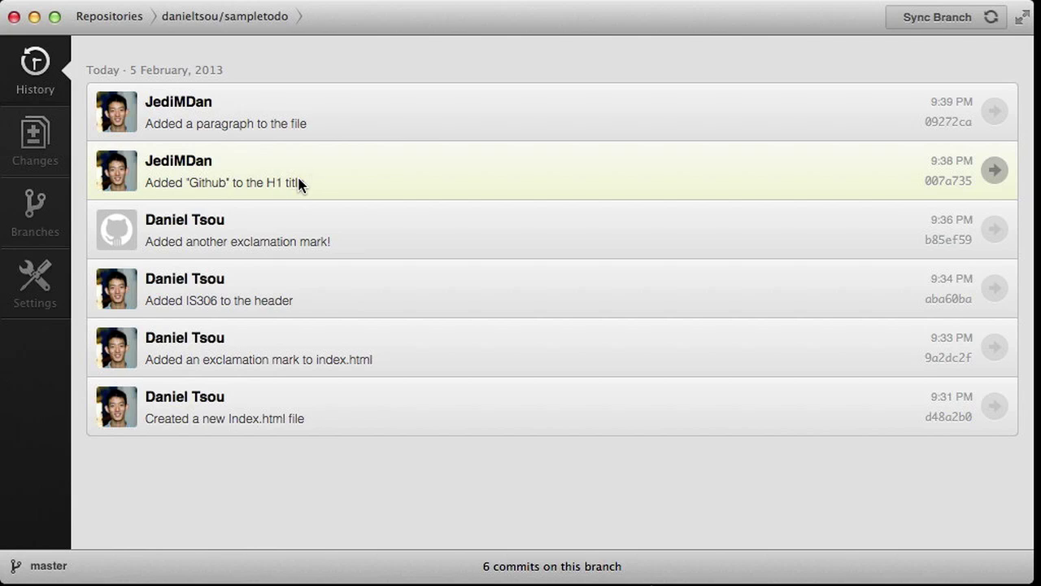
click(581, 183)
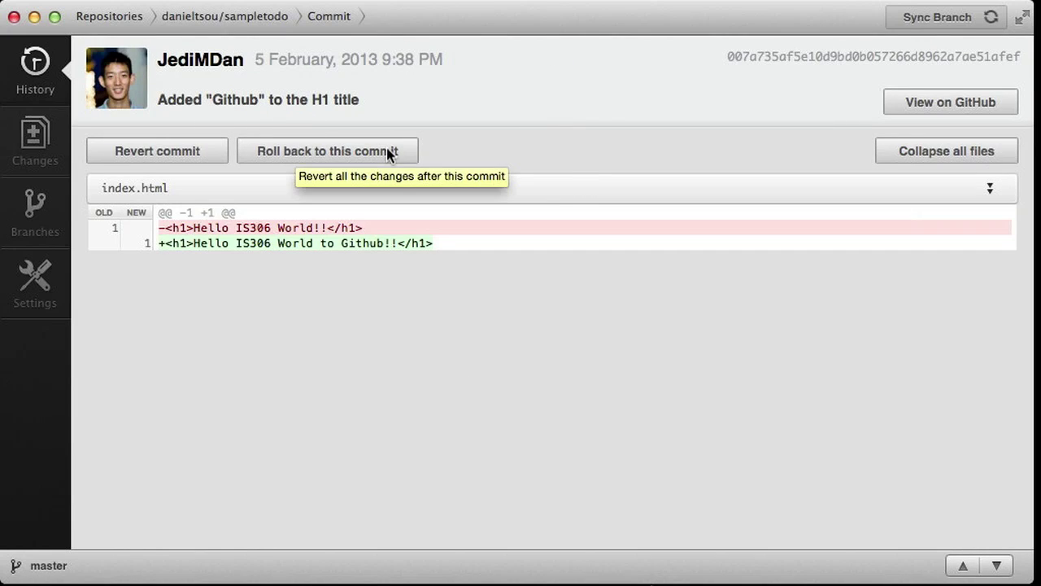
click(388, 150)
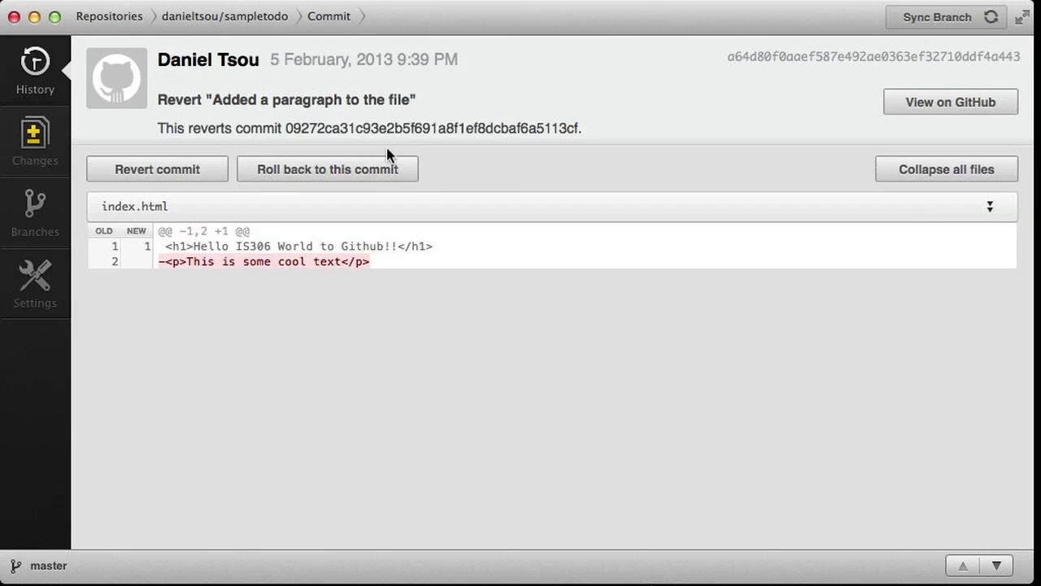
click(38, 79)
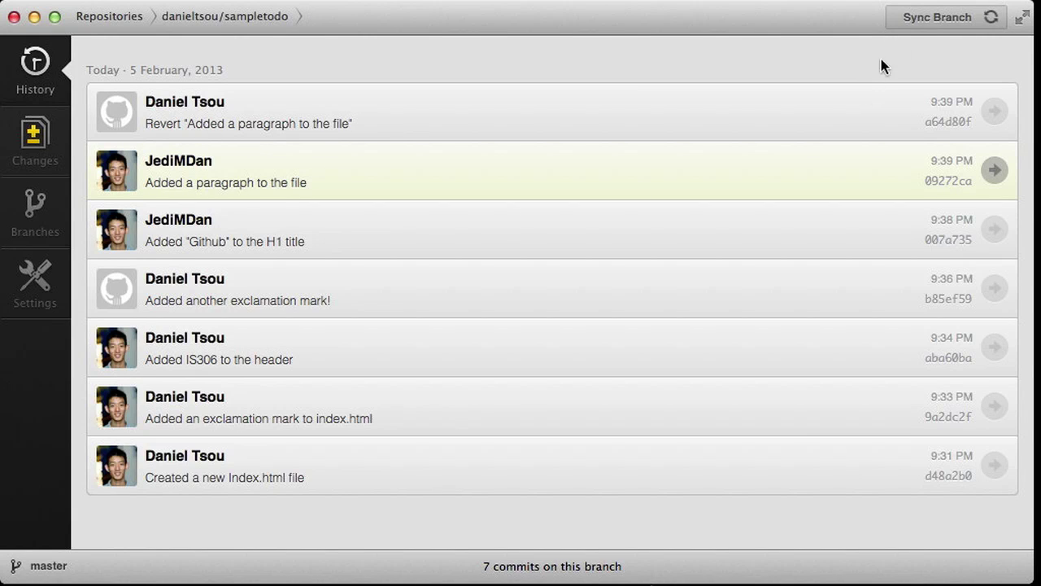
click(932, 17)
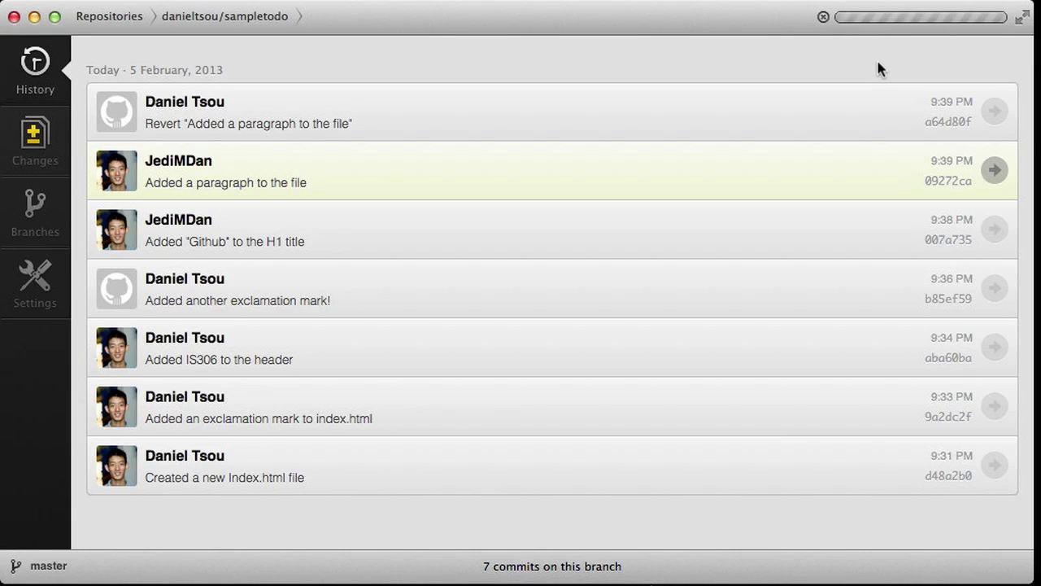
text(@j)
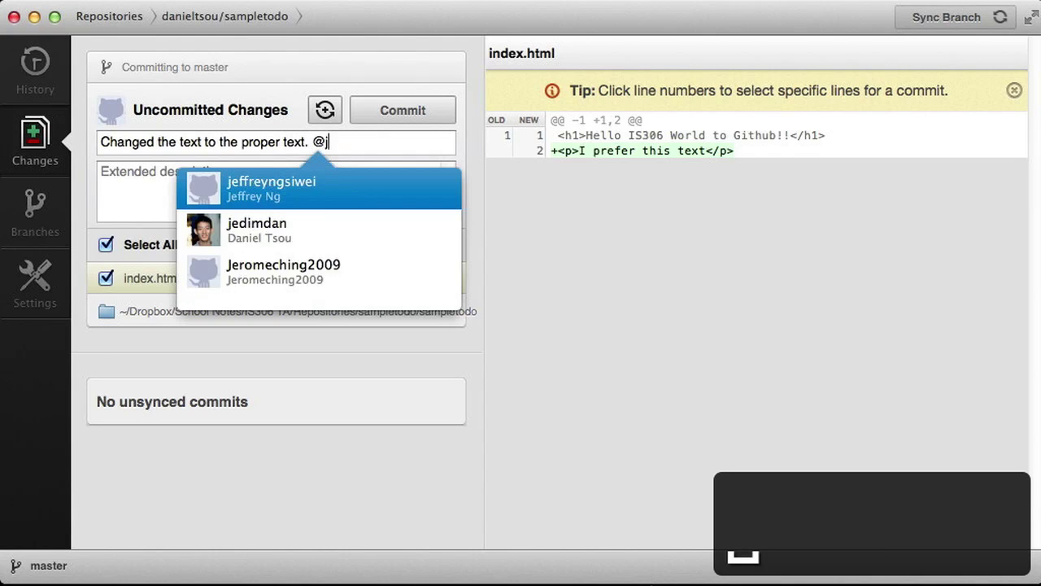
text(edimd)
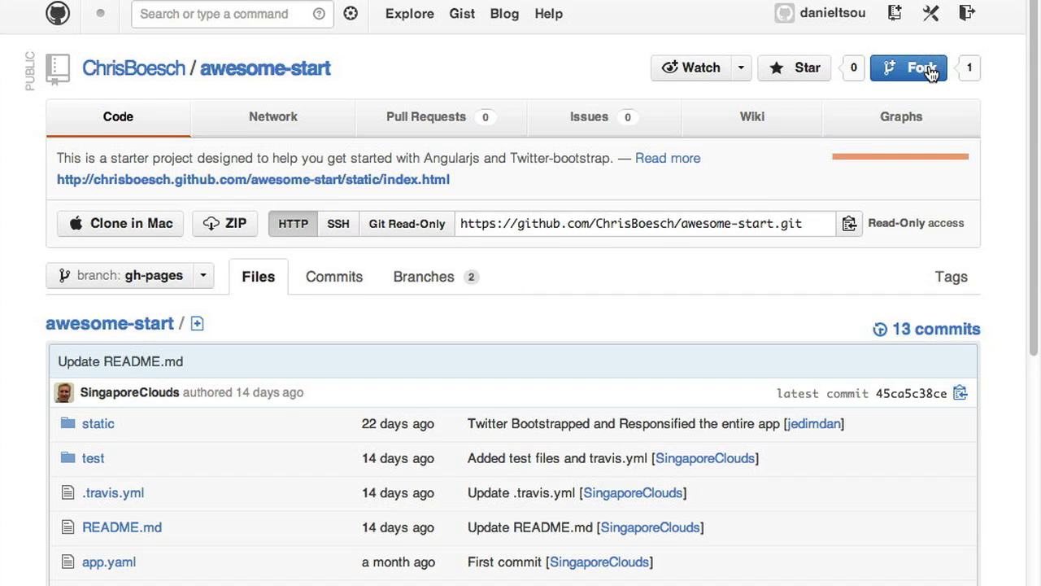
- Fork the awesome-start project, skim the pages.github.com overview, then return to GitHub for Mac
click(932, 72)
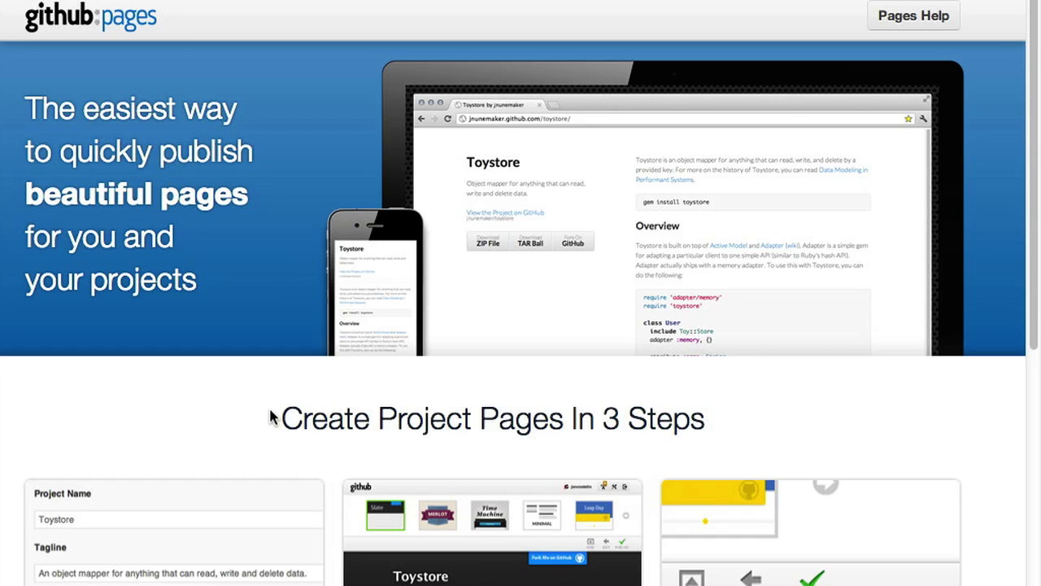
scroll(272, 416, down, 9)
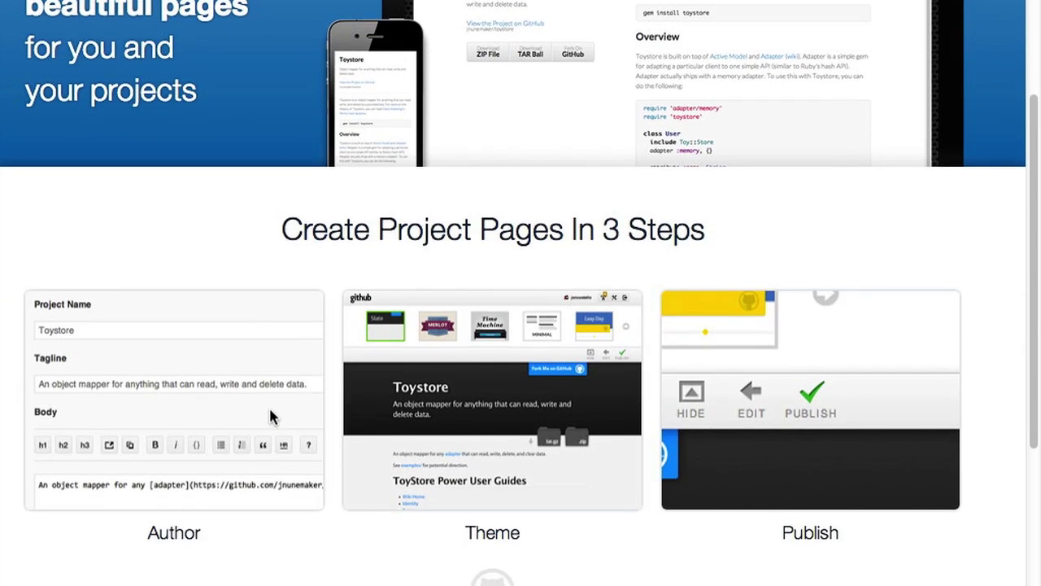
scroll(271, 415, down, 6)
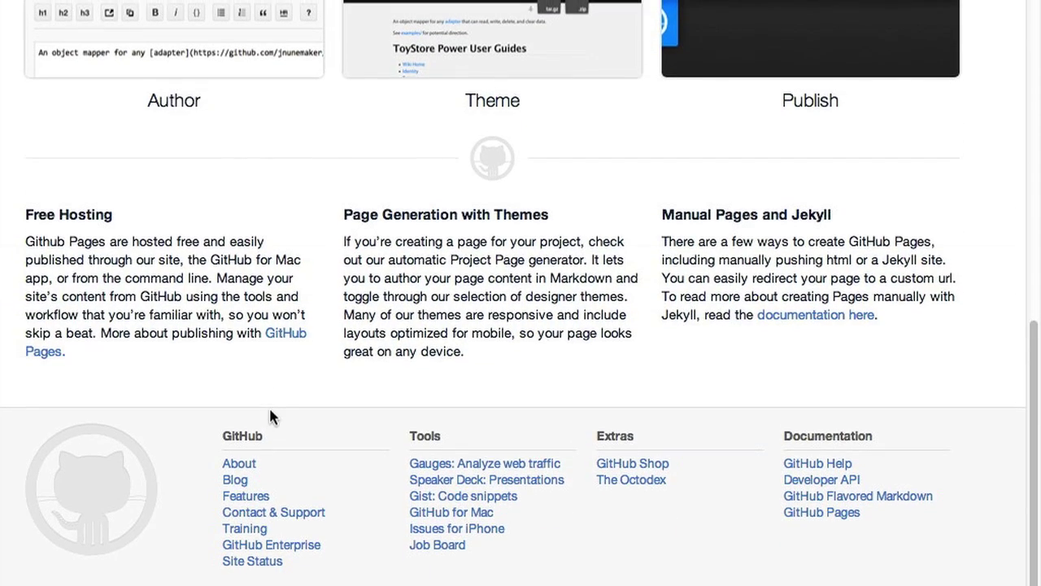
scroll(271, 415, up, 10)
scroll(272, 416, up, 5)
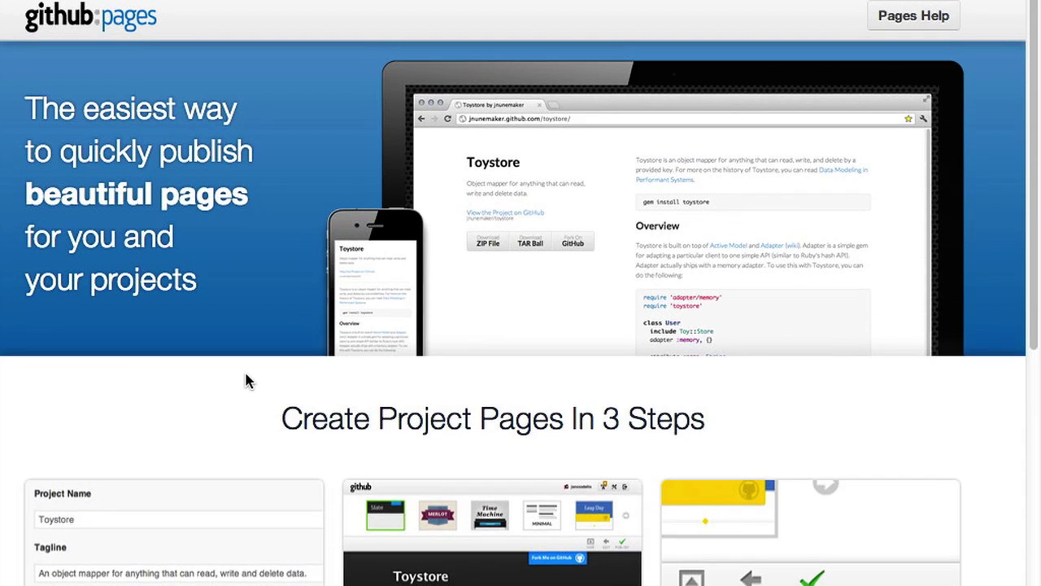
key(ctrl+Left)
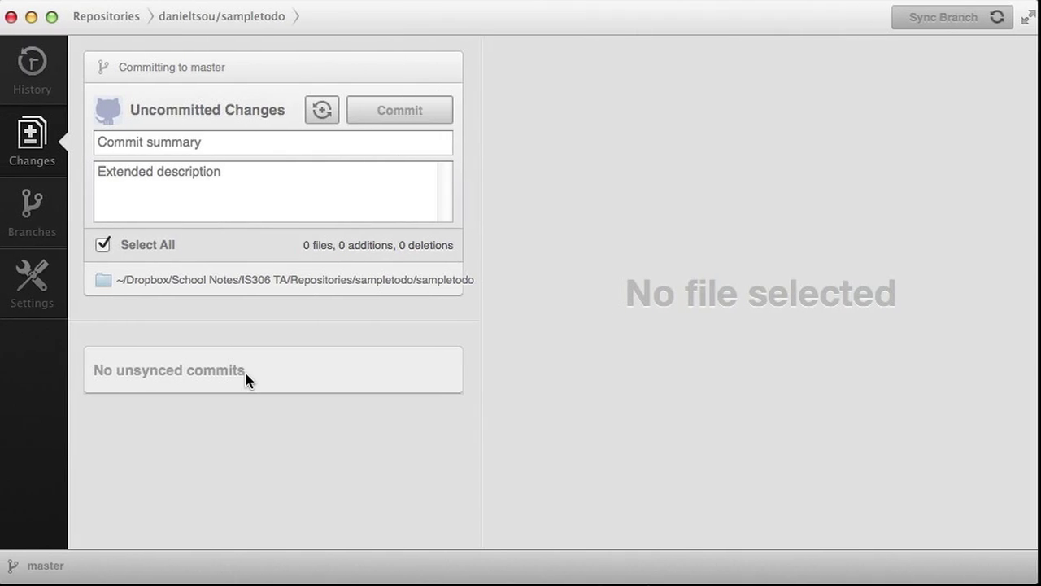
- Show sampletodo's commit history and open the branch list from the master button
click(48, 80)
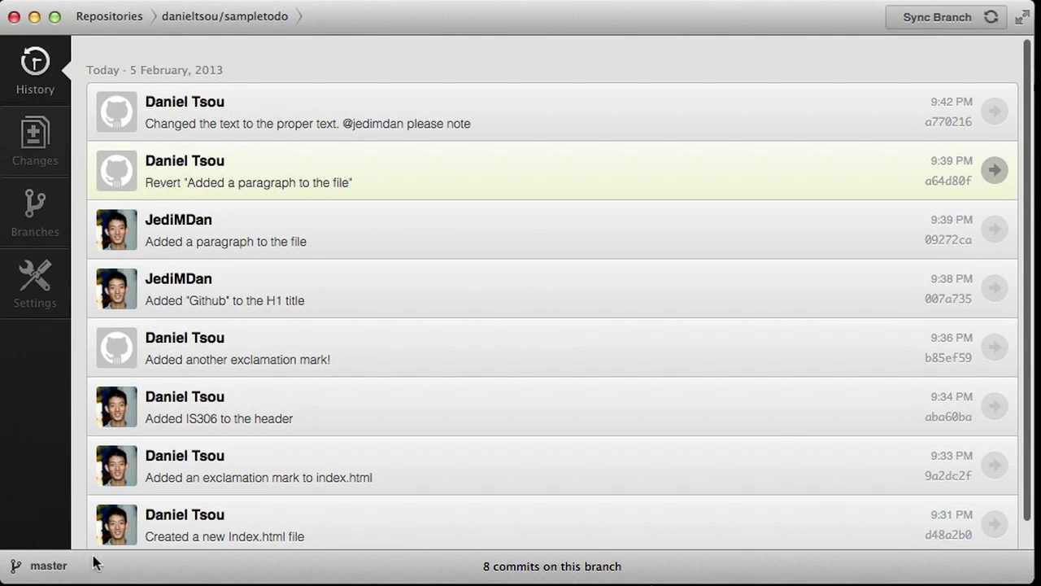
click(61, 567)
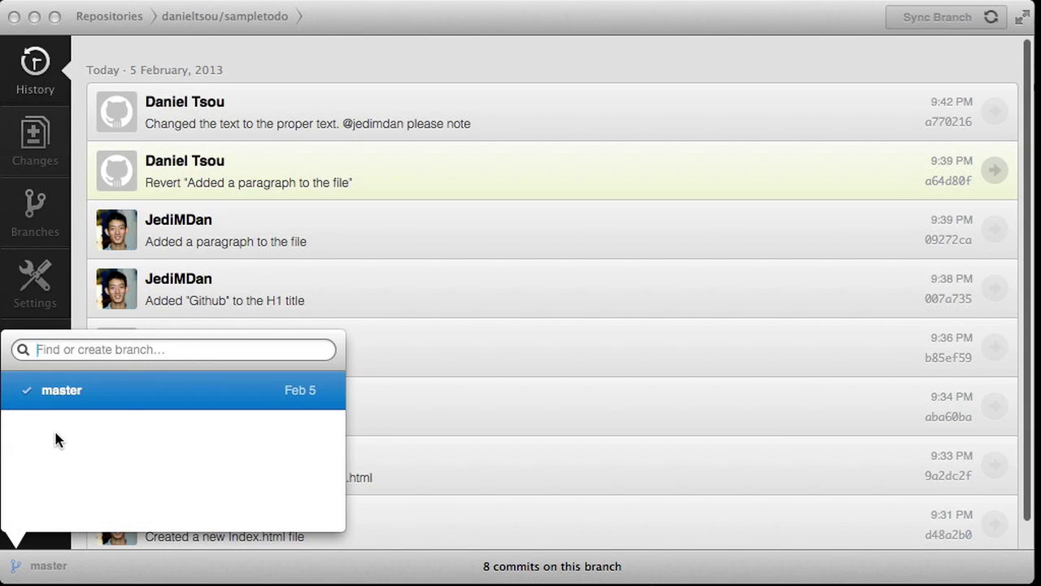
- Create a new local branch named gh-pages from the branch list
click(44, 563)
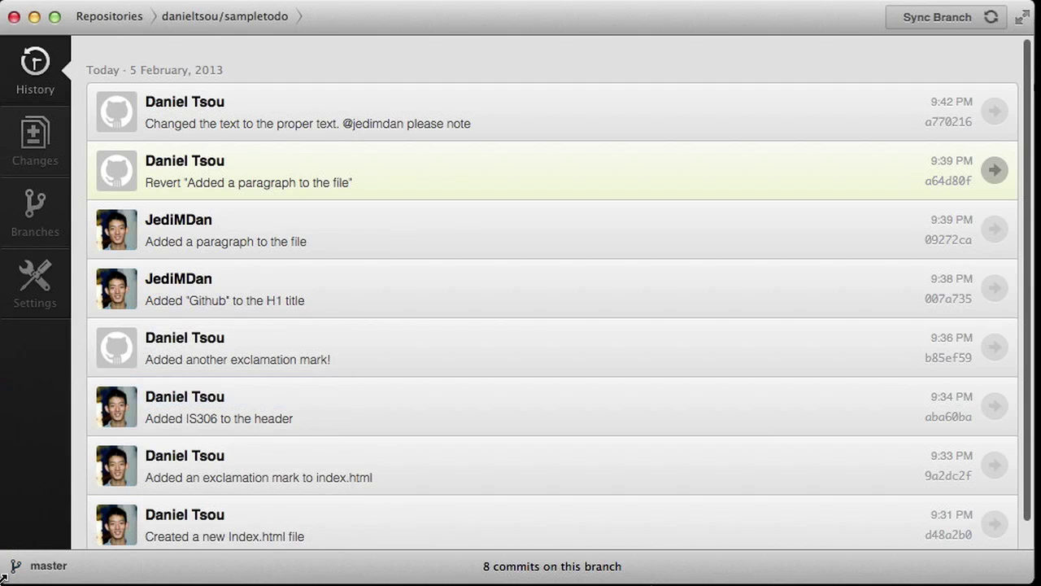
click(45, 566)
text(gh-a)
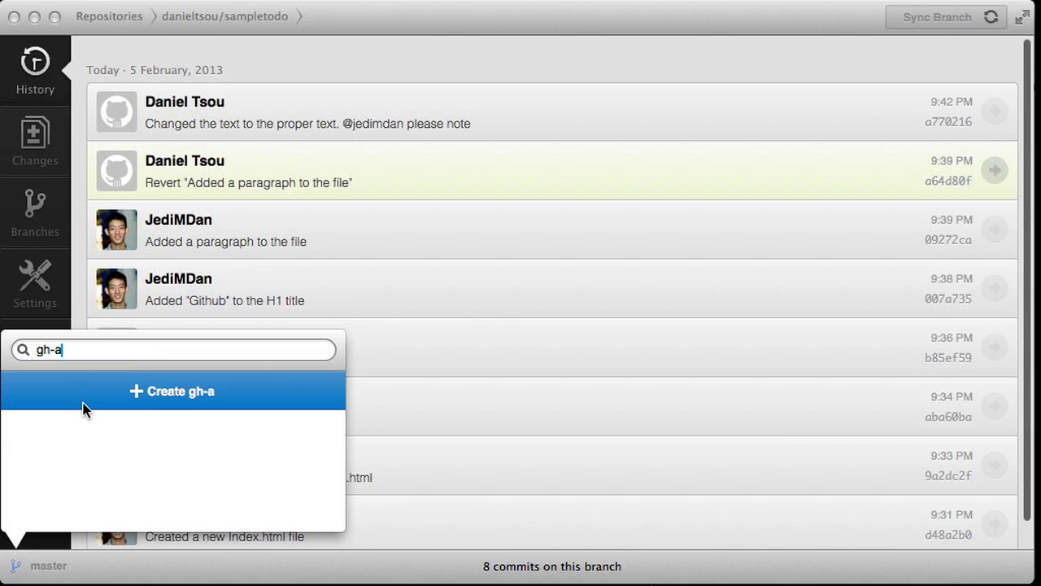
key(BackSpace)
text(pages)
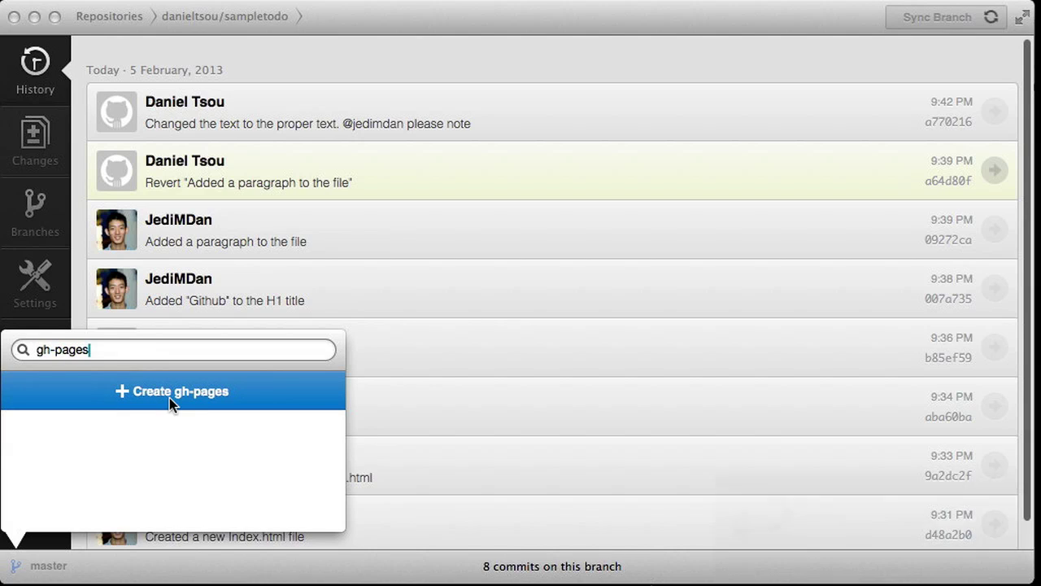
key(Return)
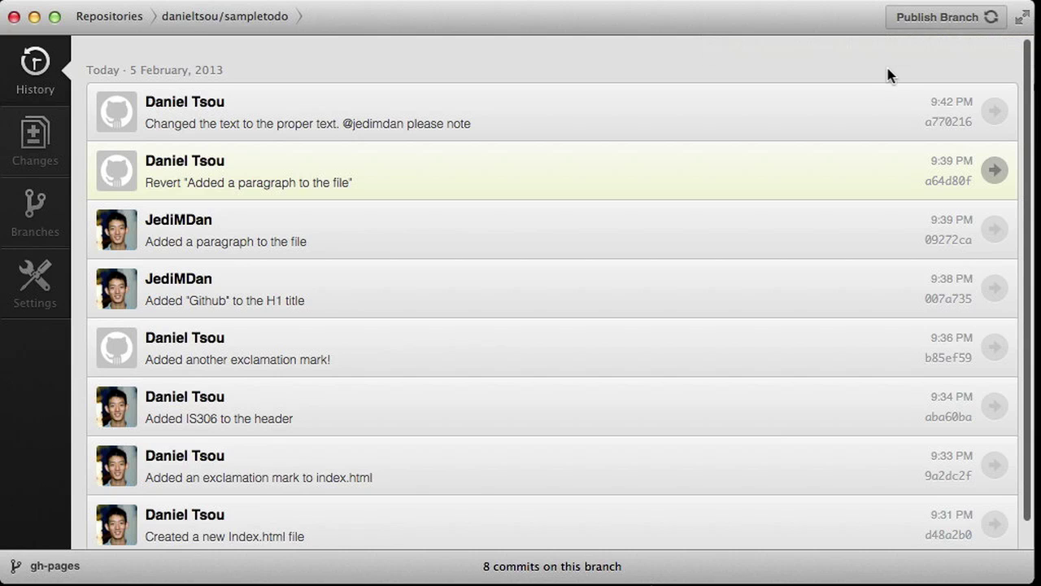
- Publish the gh-pages branch and load the project's username.github.com/sampletodo address, which shows a 404
click(962, 26)
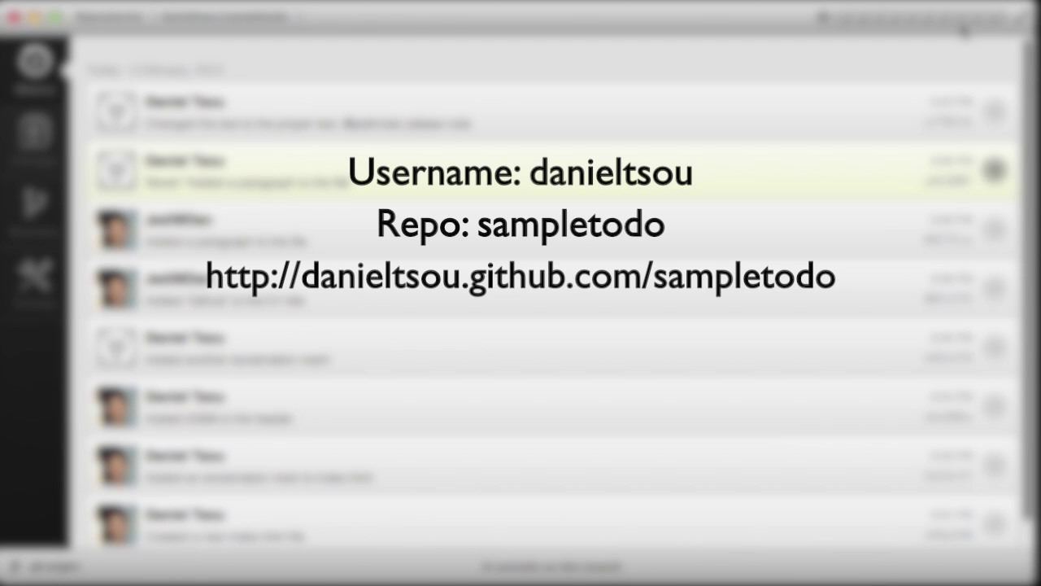
key(Return)
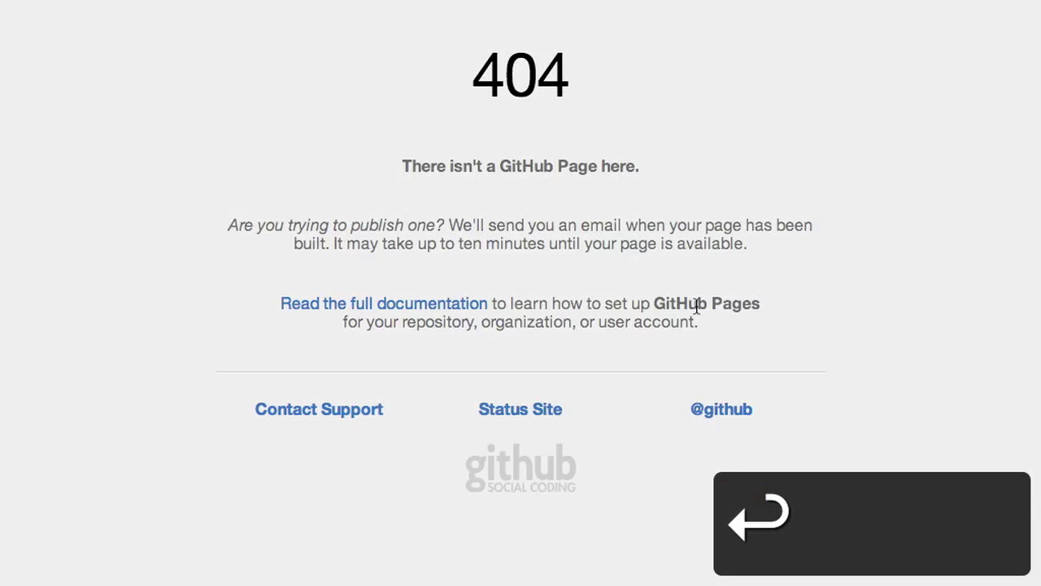